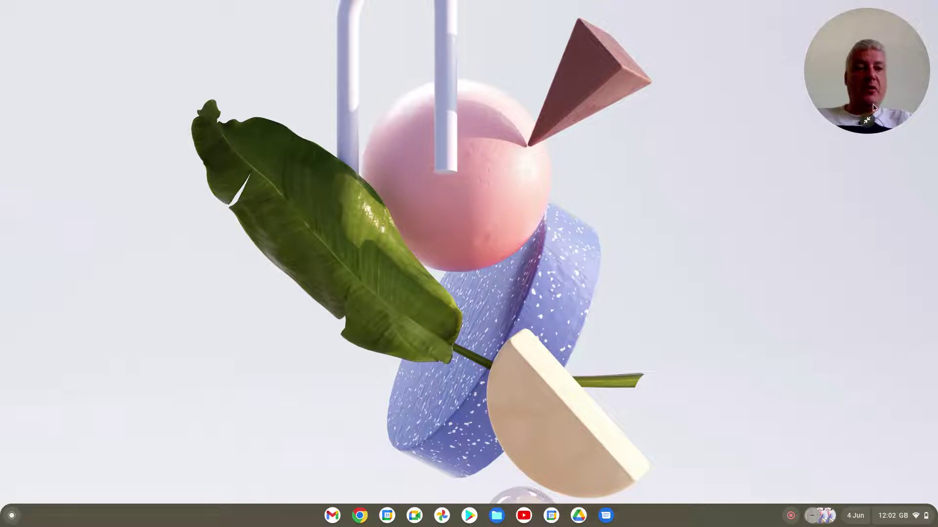
Step: Drag the webcam bubble from the top-right so it snaps into the top-left corner
drag(886, 95, 261, 93)
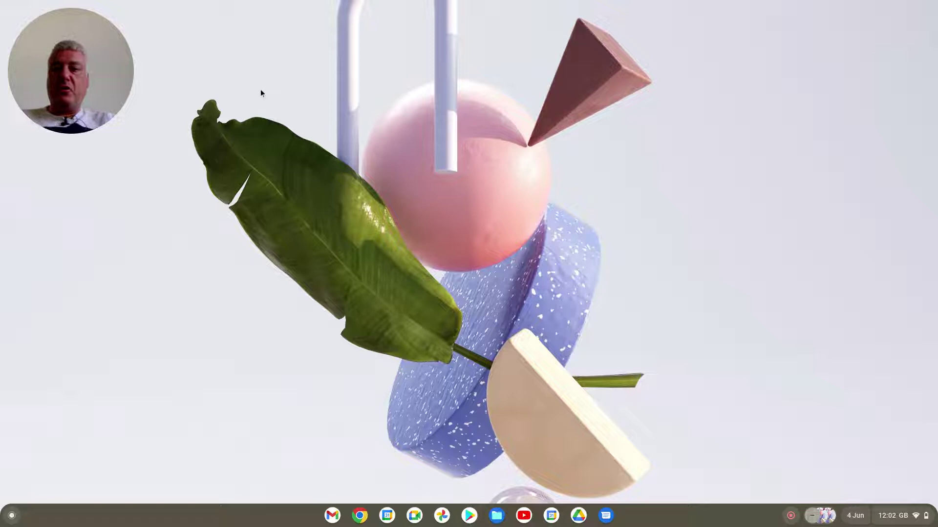
mouse_move(85, 78)
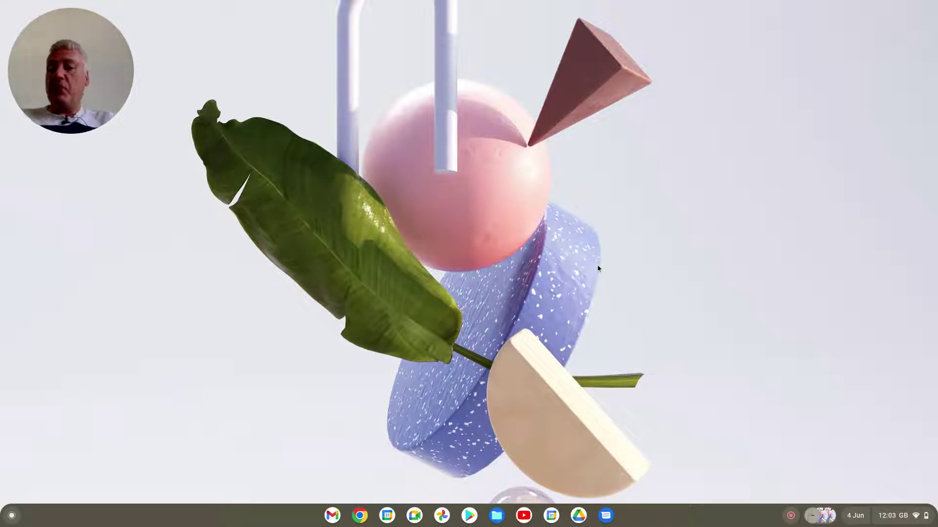
Step: Move the webcam bubble through the top-right, top-left, left middle and bottom-right positions
drag(83, 72, 868, 51)
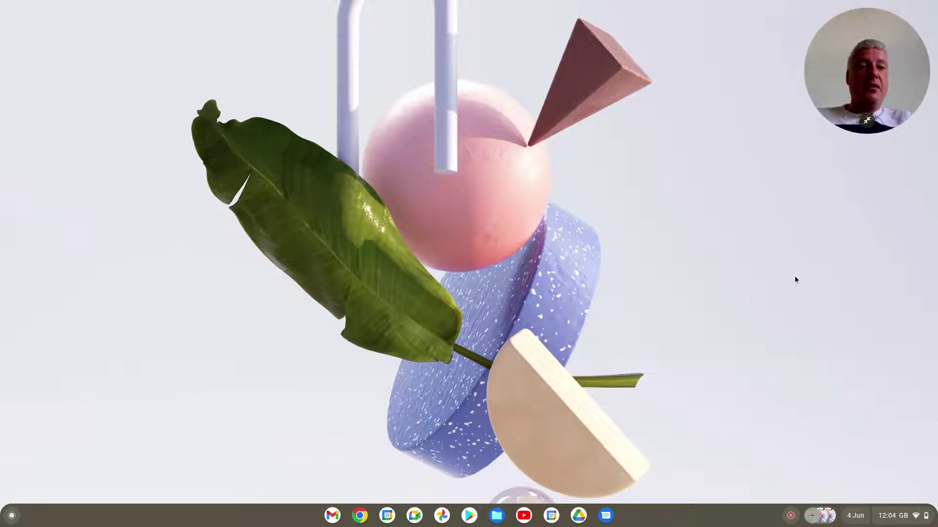
drag(866, 78, 116, 48)
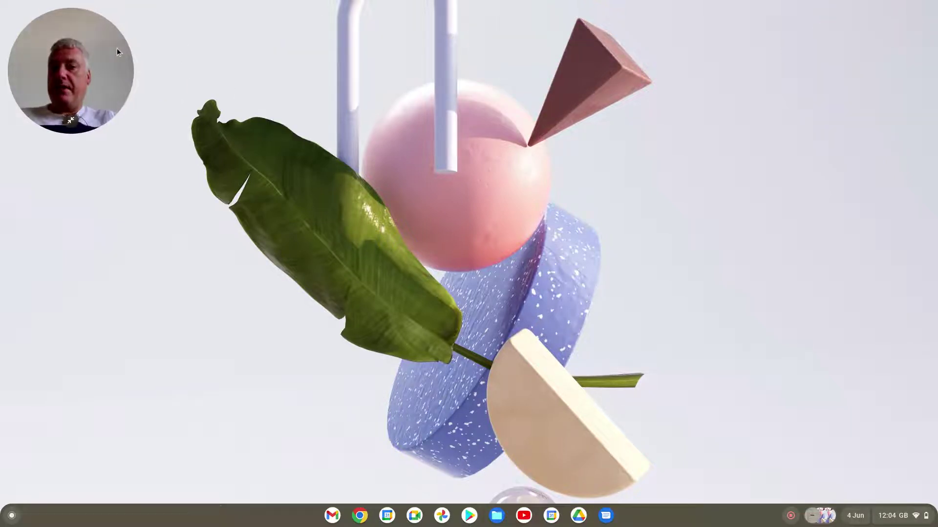
drag(78, 76, 69, 261)
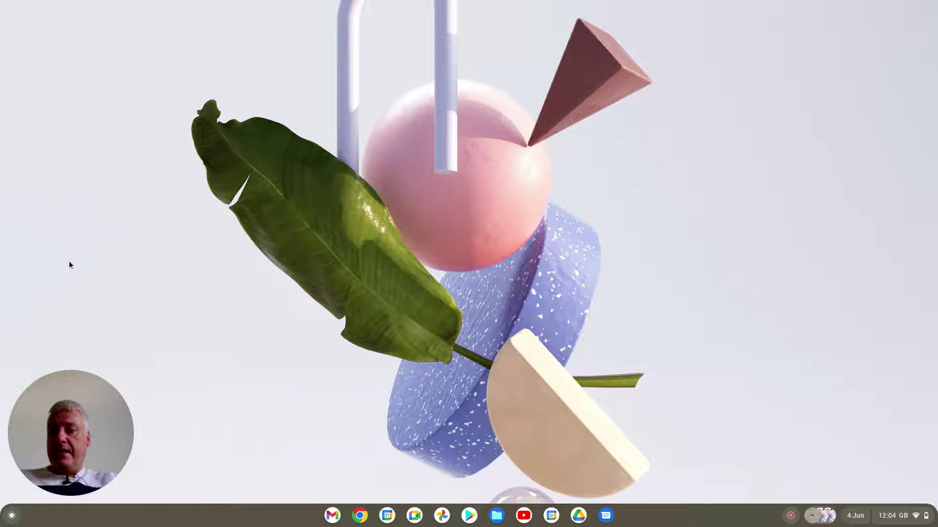
drag(99, 441, 506, 143)
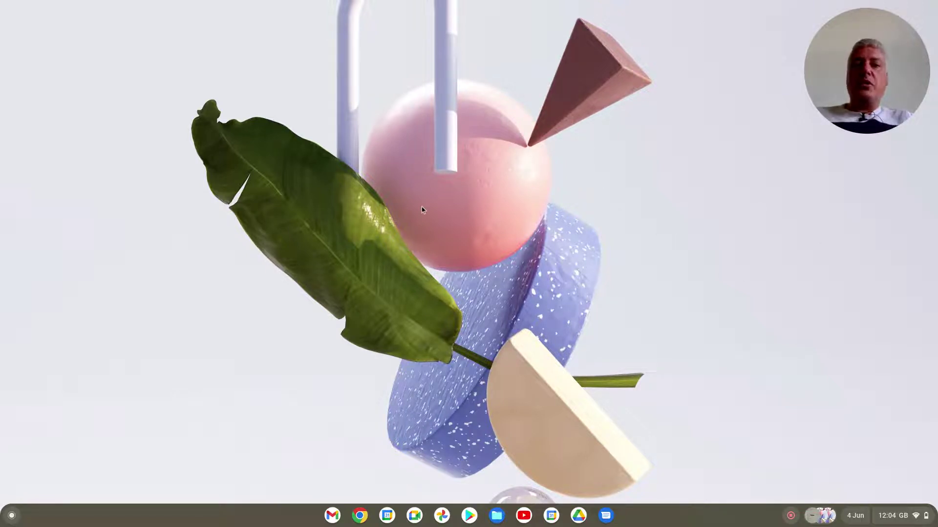
Step: Open Chrome on a New Tab, move the bubble over it, close Chrome, then park the bubble bottom-right
click(360, 511)
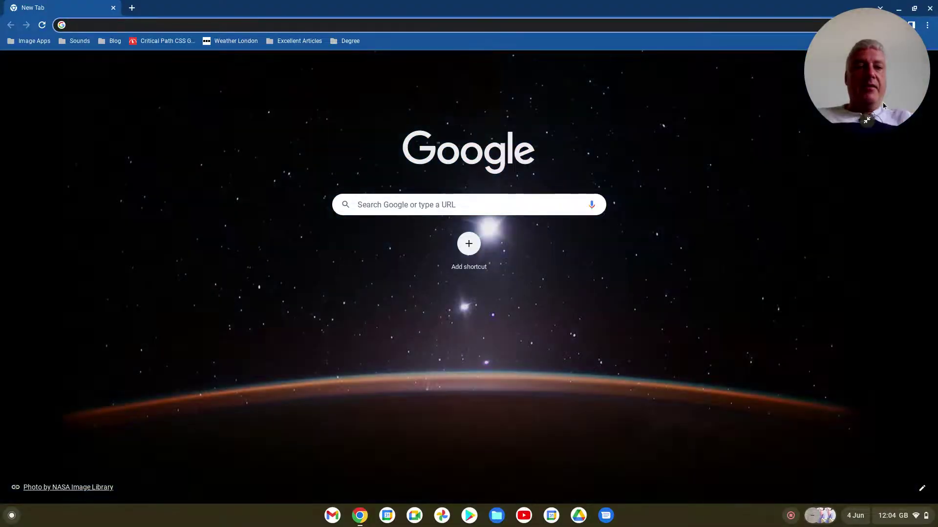
drag(885, 105, 335, 101)
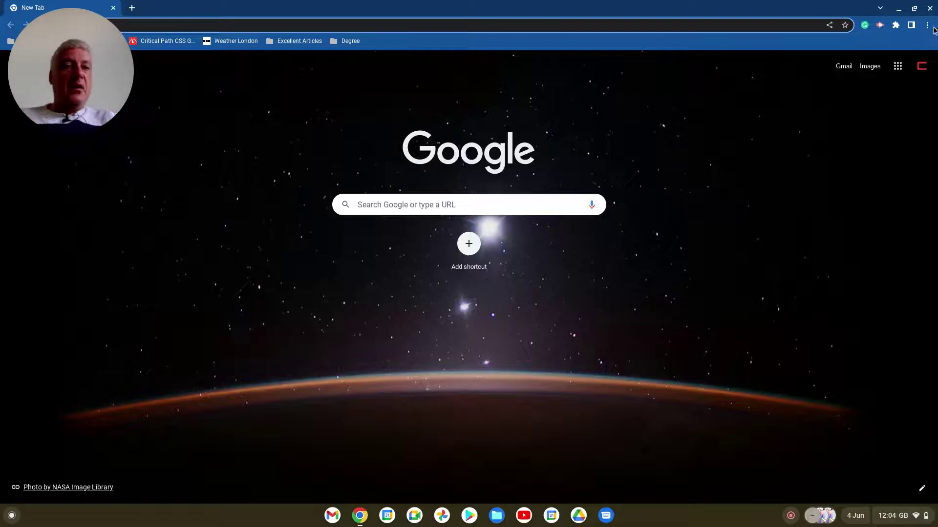
click(930, 10)
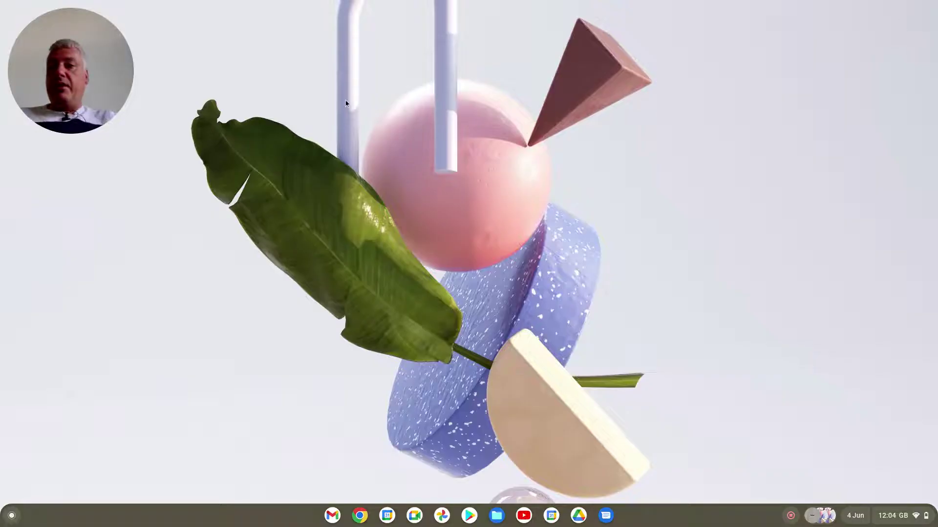
drag(71, 85, 841, 424)
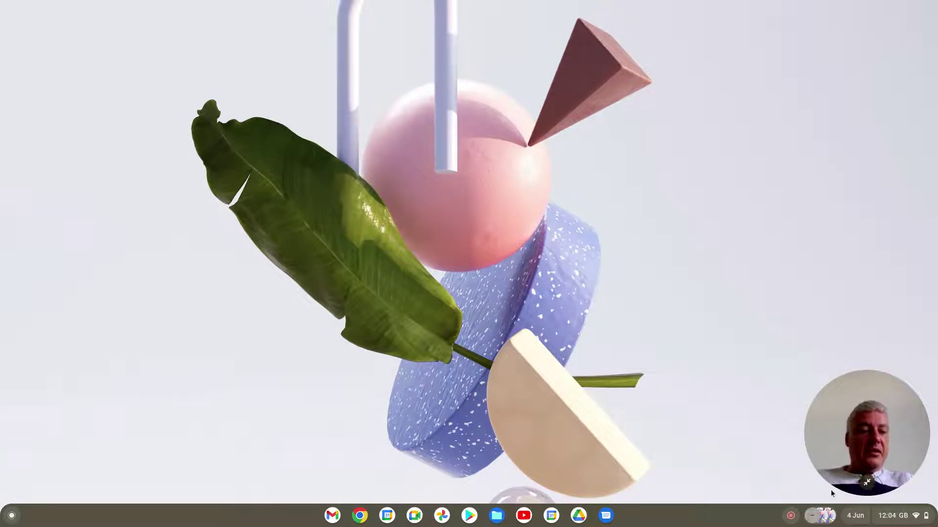
Step: Toggle Quick Settings, move the webcam bubble to the bottom-left corner, and open the launcher
click(884, 519)
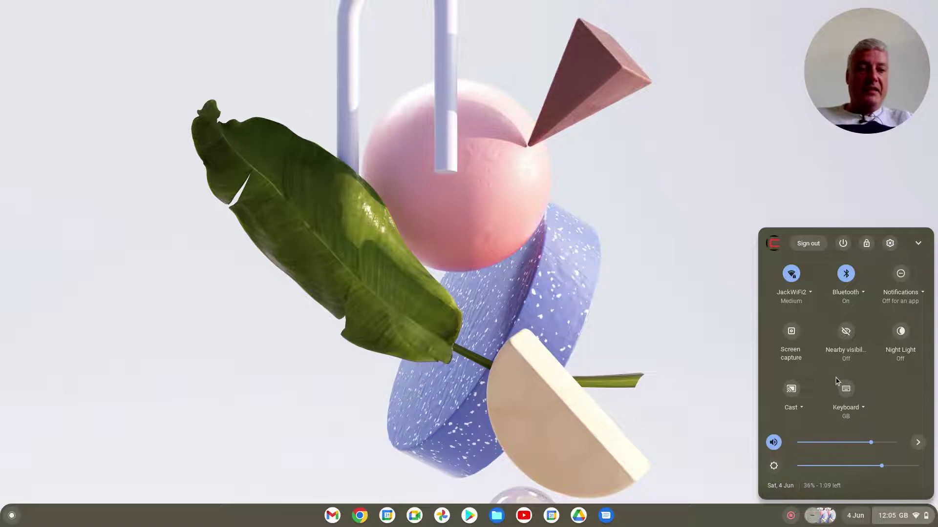
click(918, 513)
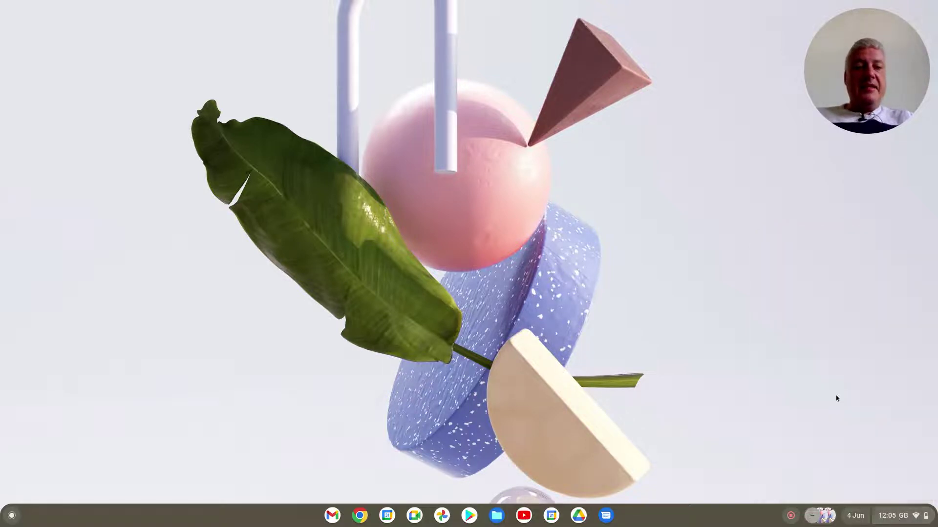
drag(854, 117, 66, 416)
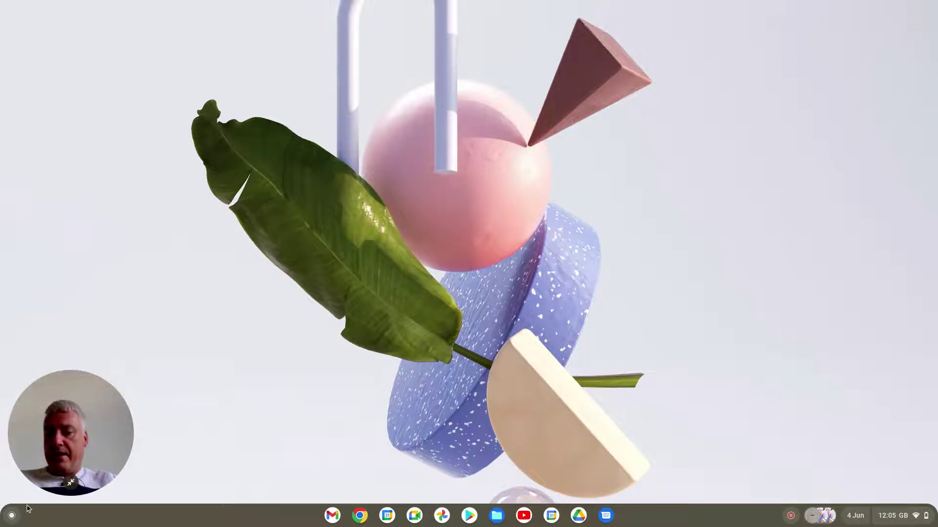
click(12, 516)
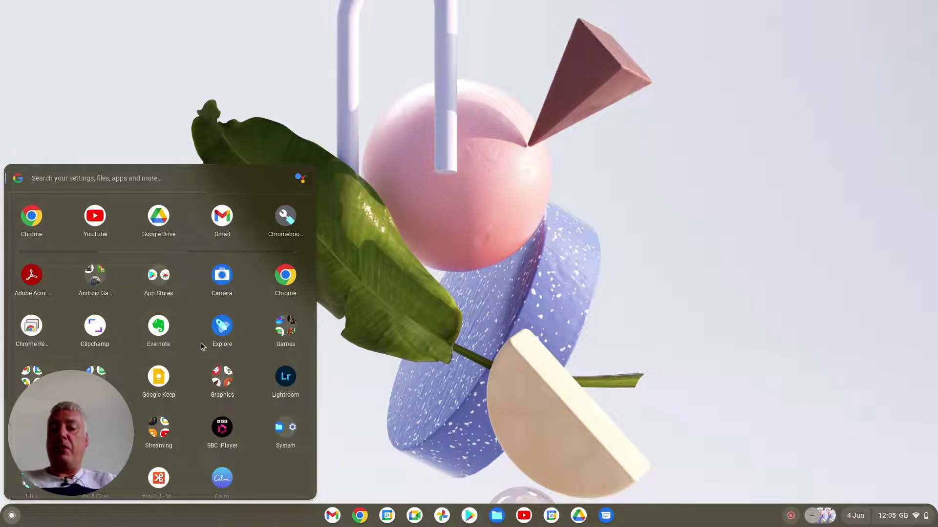
click(18, 515)
drag(71, 426, 847, 67)
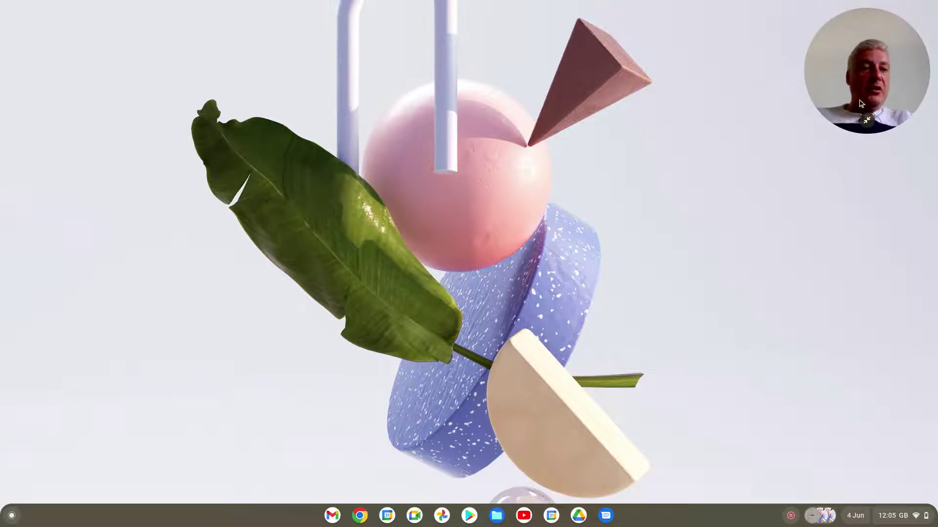
click(867, 120)
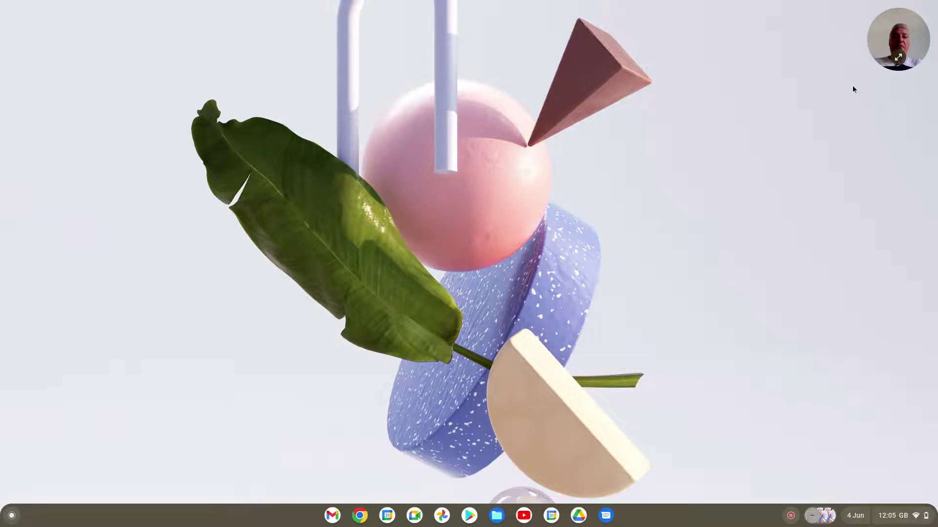
click(899, 58)
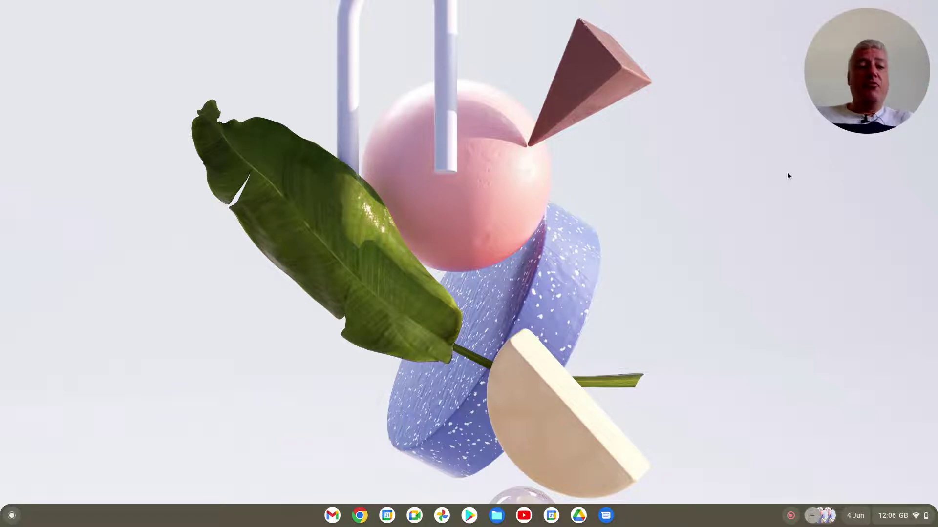
mouse_move(815, 109)
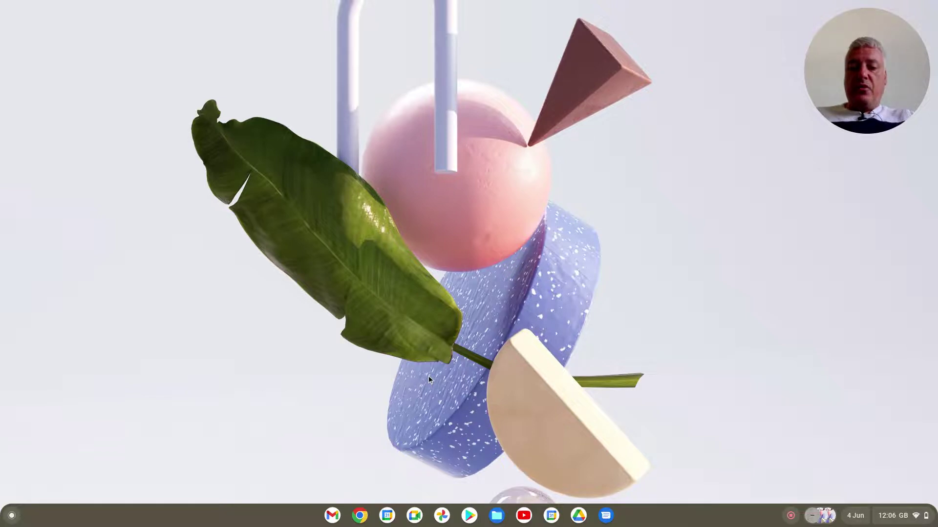
key(ctrl+shift+F5)
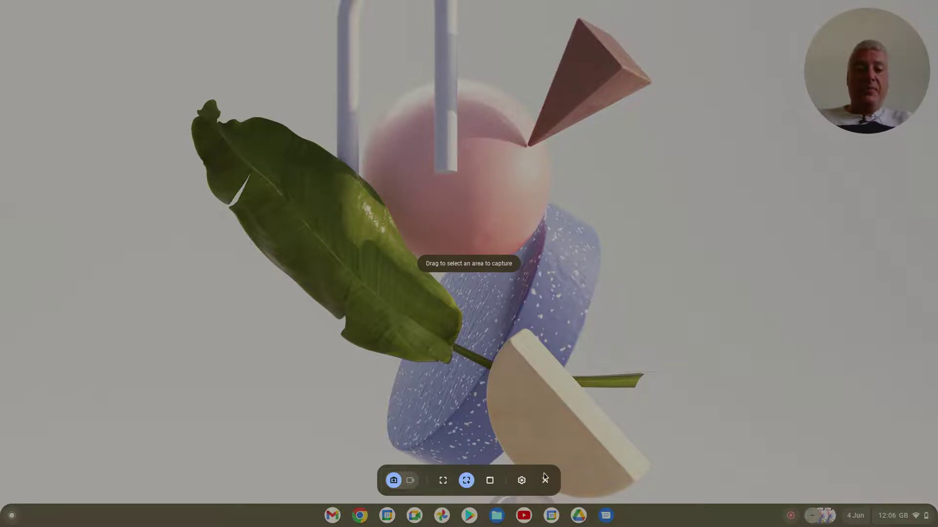
click(521, 481)
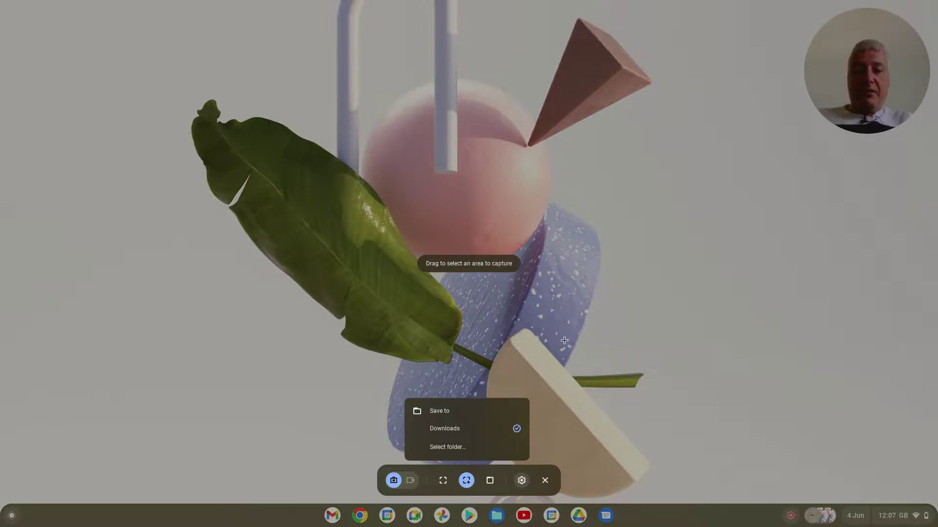
click(522, 483)
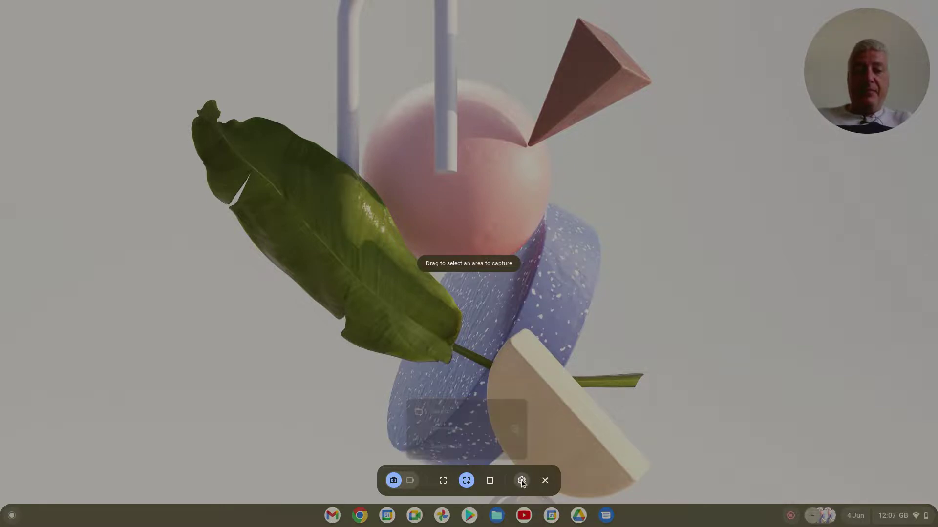
Step: Exit screen capture mode and load chrome://flags in a new Chrome window
key(Escape)
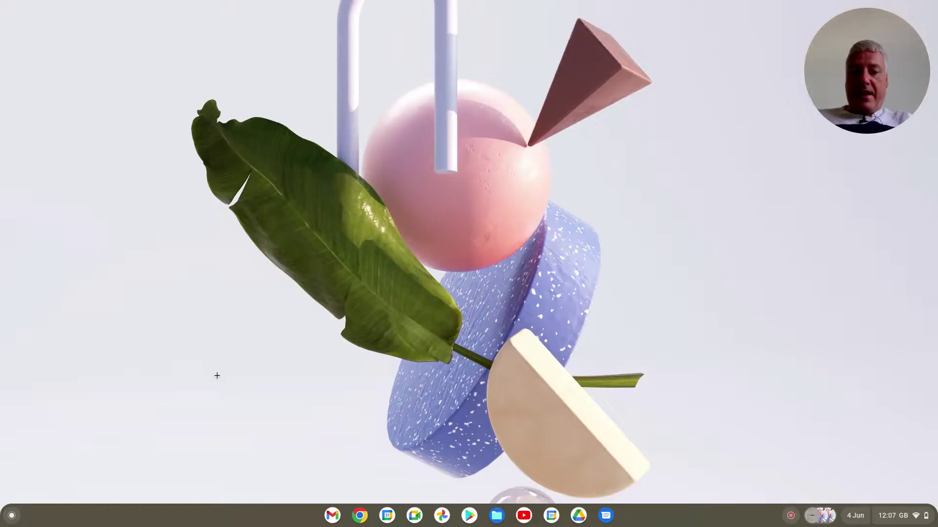
click(359, 515)
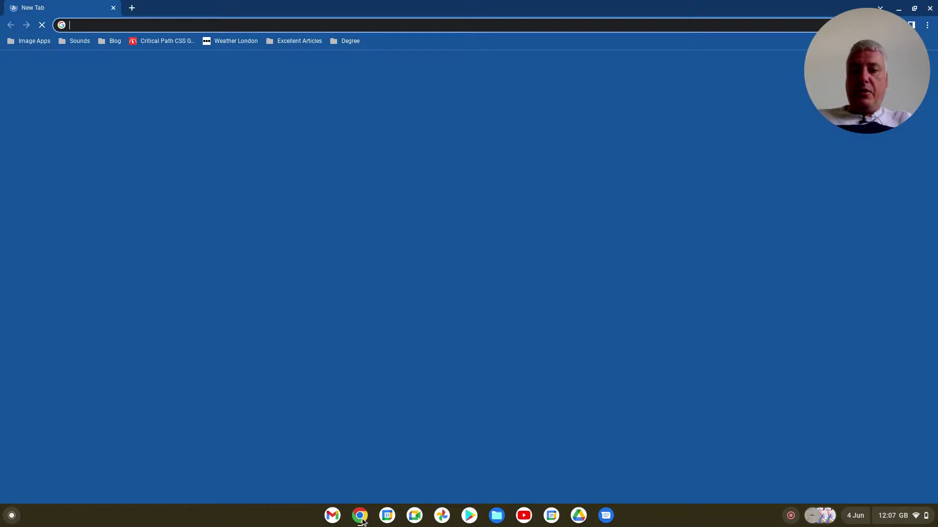
text(c)
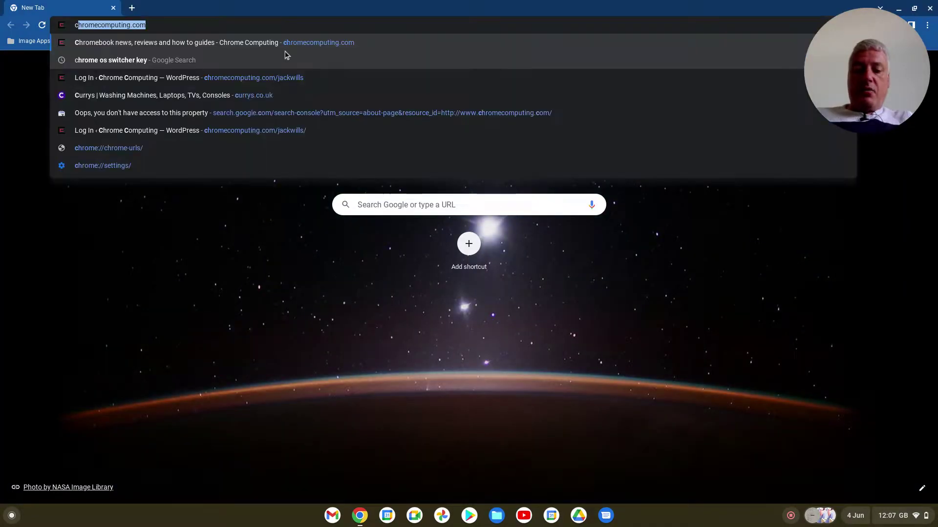
text(hrome:)
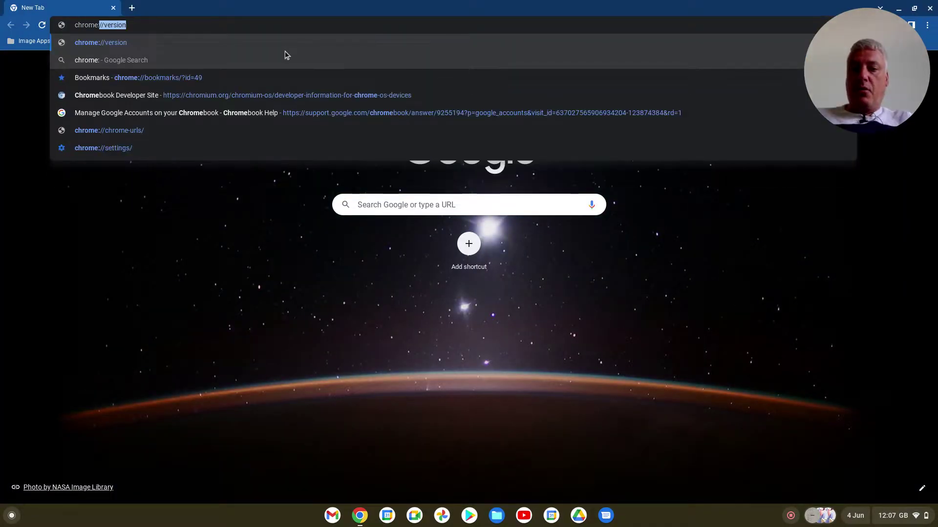
text(//)
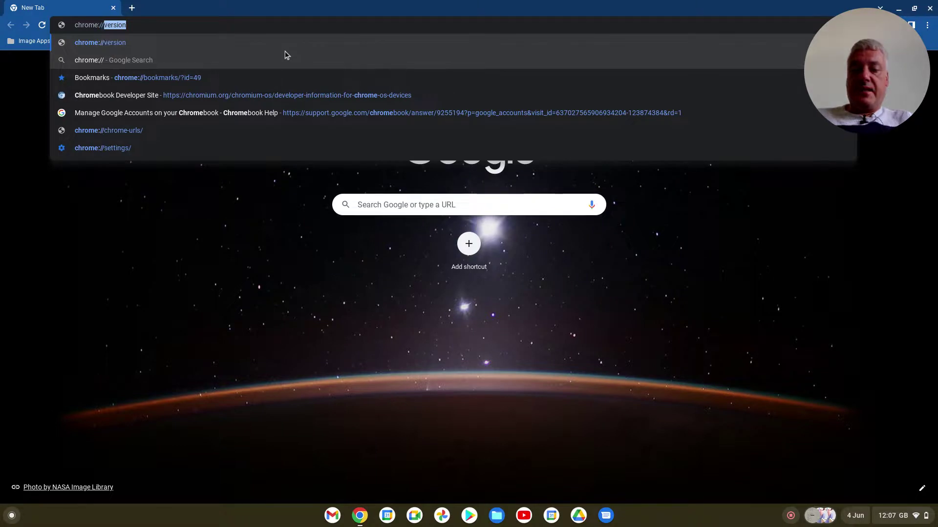
text(flags)
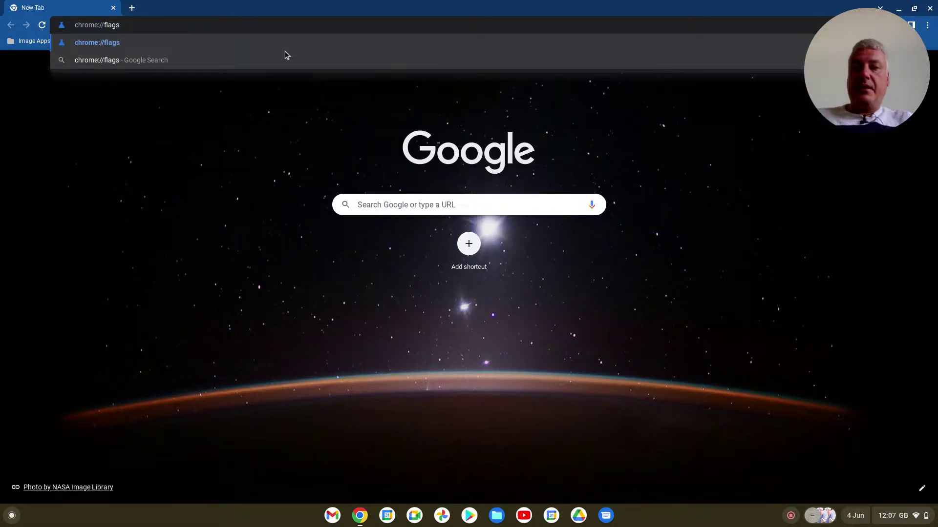
key(Return)
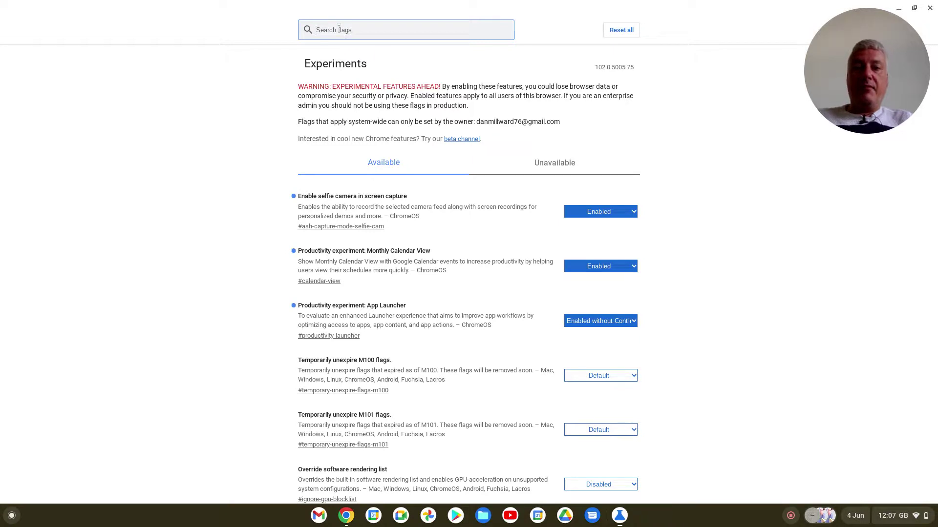
Step: Search 'enable selfi', set the selfie camera screen-capture flag to Enabled, and close the window
text(nable)
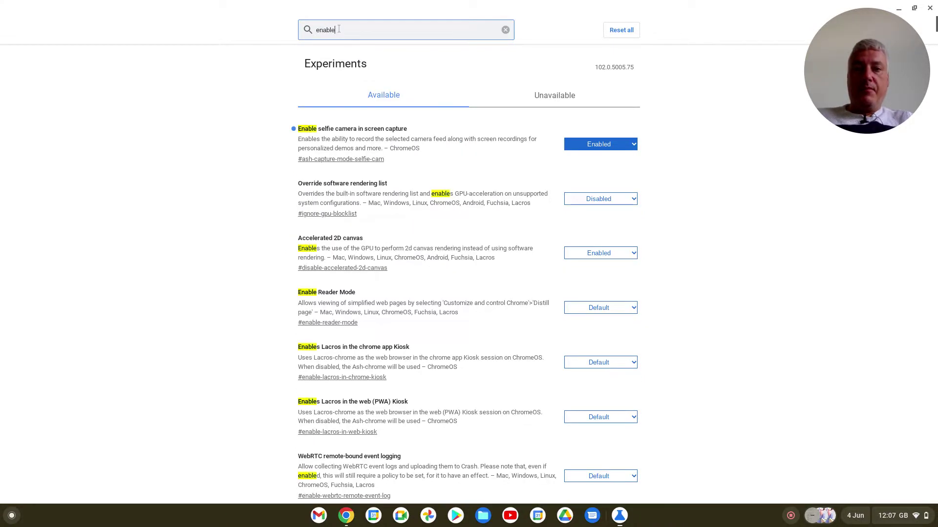
text( selfi)
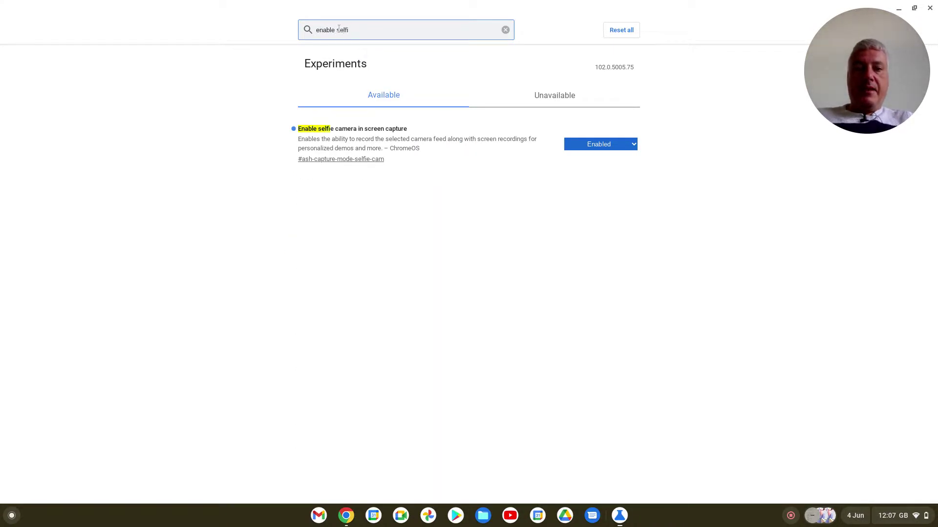
click(635, 145)
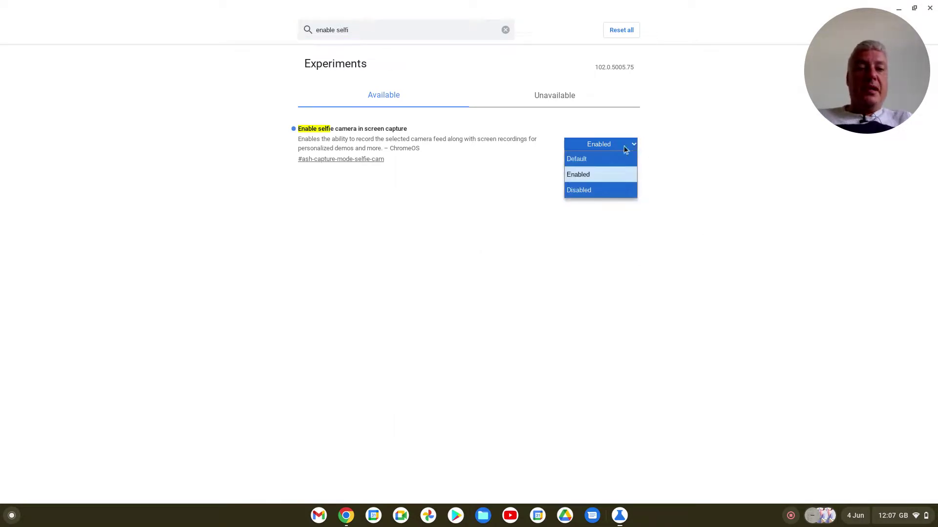
click(687, 133)
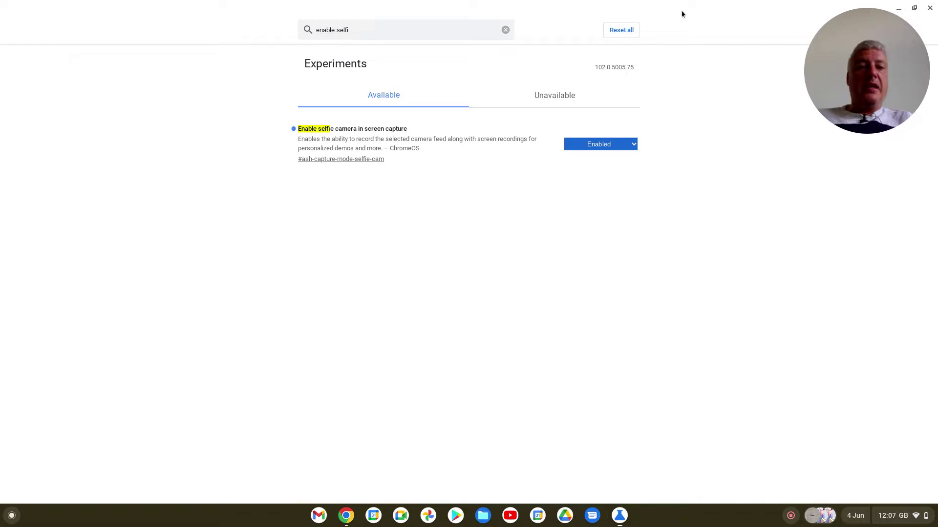
click(930, 9)
Step: Close the remaining Chrome New Tab window
click(930, 8)
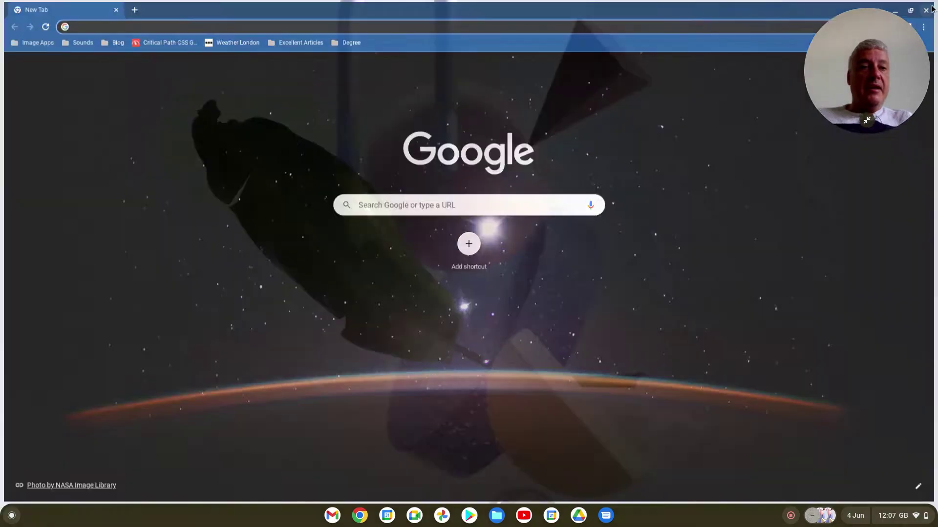